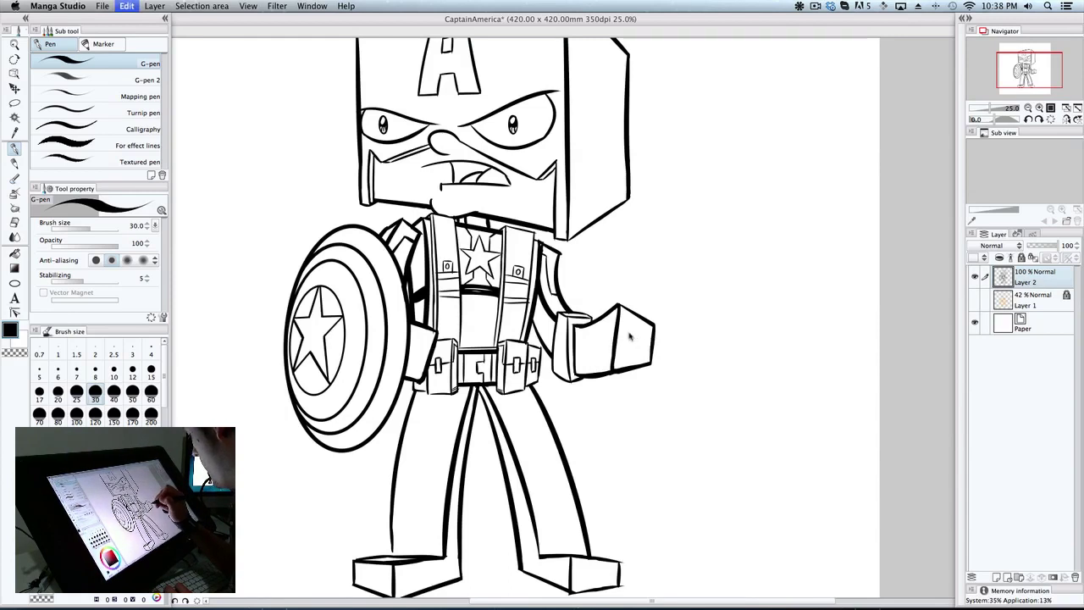
Ink short crease lines on the clenched fist and glove cuff, and detail lines on the sleeve of the same arm
key(super+z)
key(super+z)
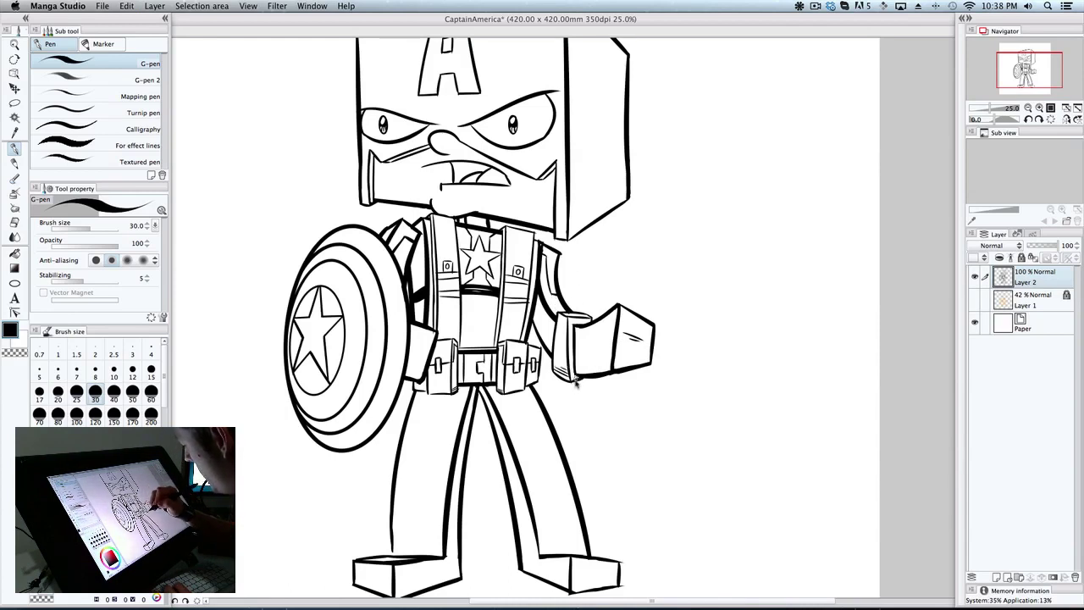
key(super+z)
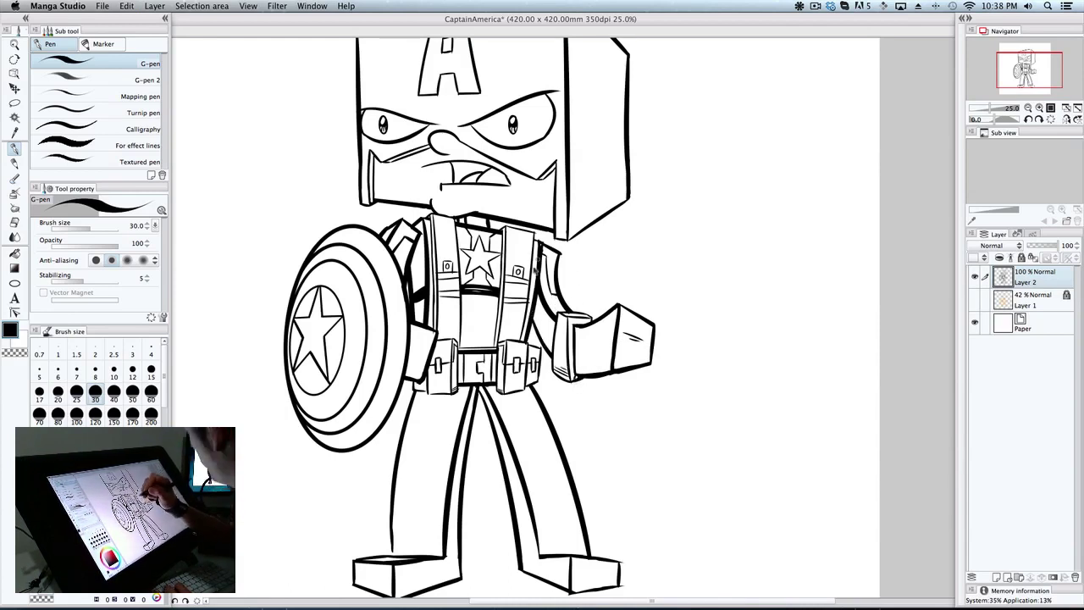
drag(572, 295, 580, 289)
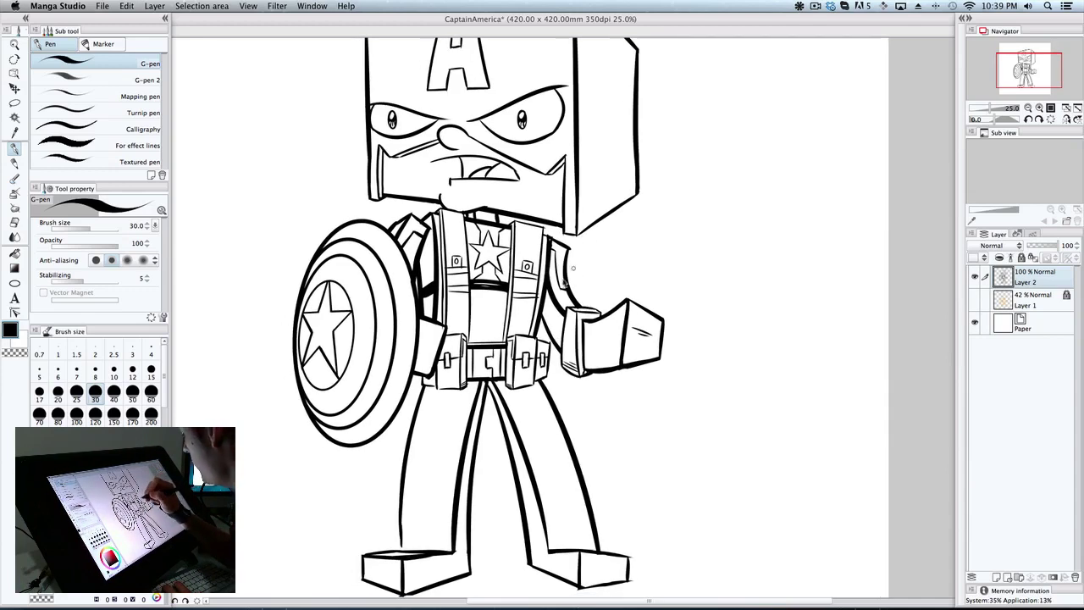
key(super+z)
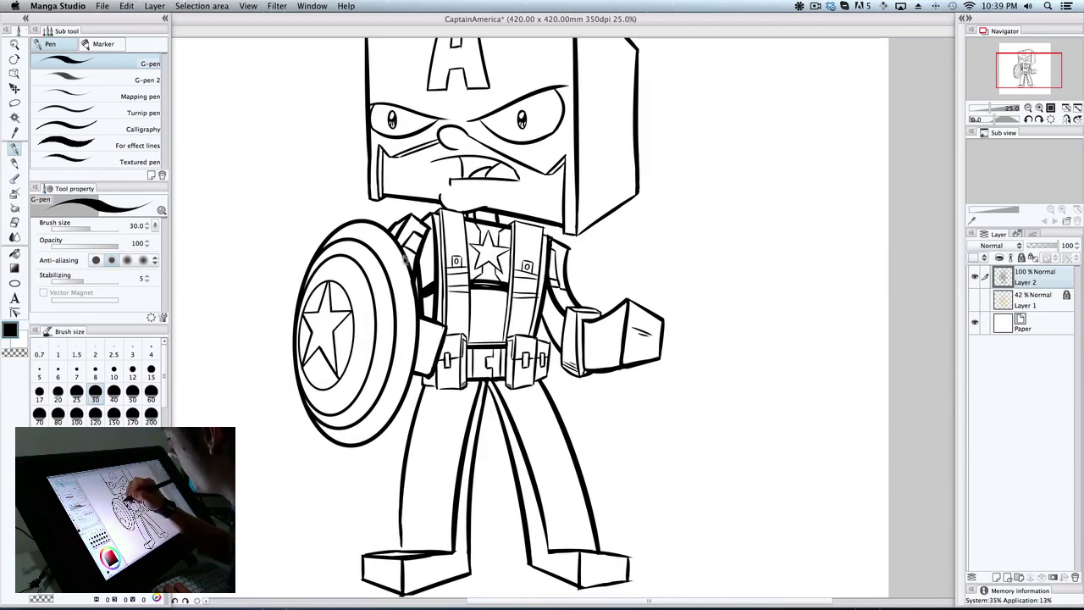
Ink thin vertical panel lines on the abdomen between the straps, below the chest star
key(super+minus)
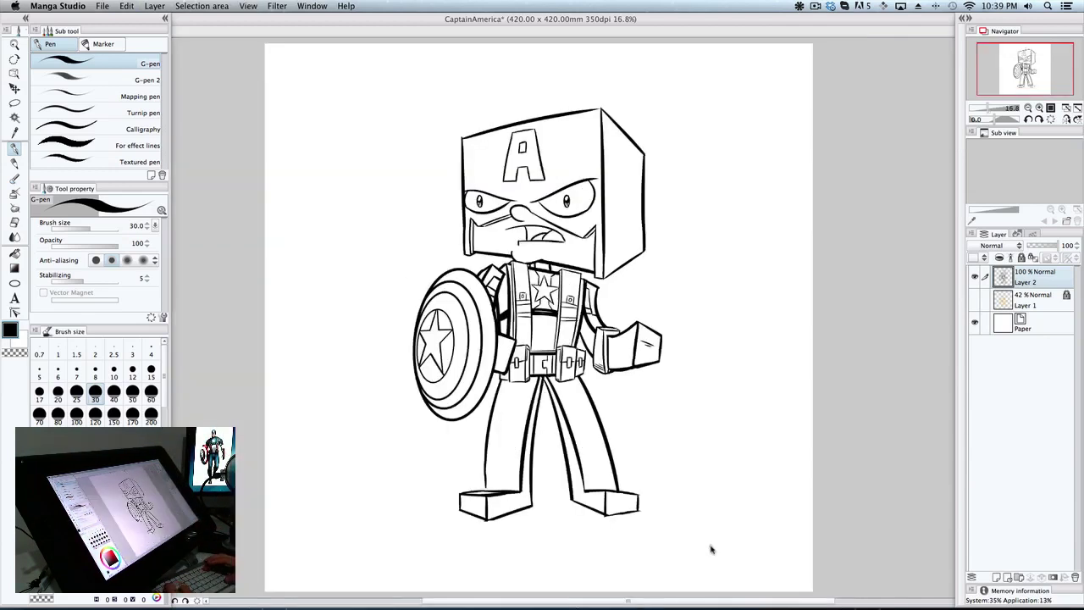
key(super+minus)
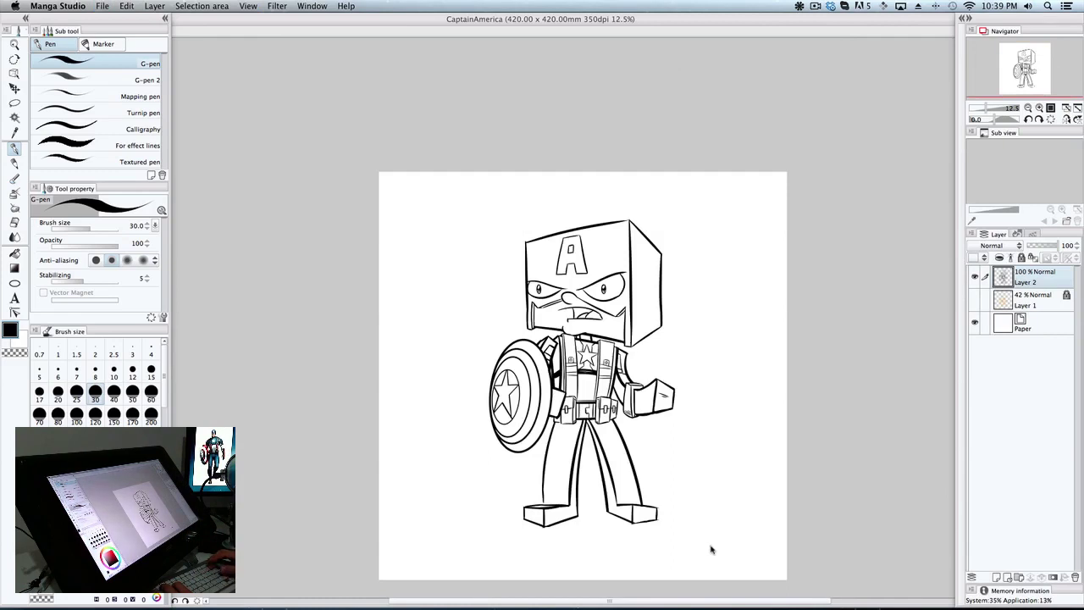
key(super+plus)
key(super+plus)
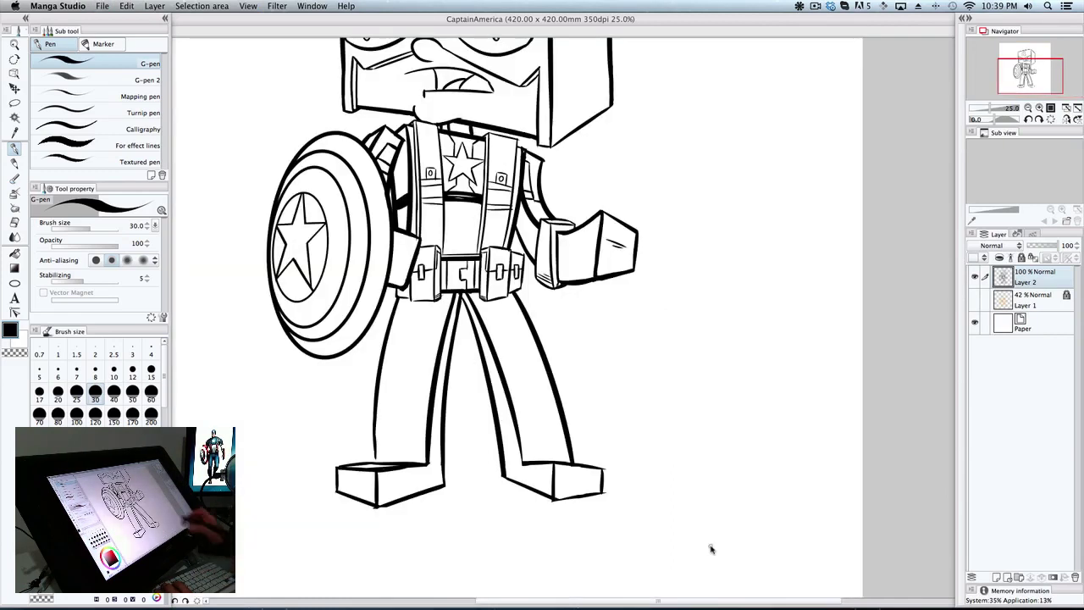
drag(449, 255, 449, 258)
key(super+z)
mouse_move(449, 217)
mouse_down()
mouse_move(450, 257)
mouse_move(449, 245)
mouse_up()
key(super+z)
key(super+z)
key(super+z)
mouse_move(446, 218)
mouse_down()
mouse_move(449, 255)
mouse_move(472, 254)
mouse_up()
key(super+z)
key(super+z)
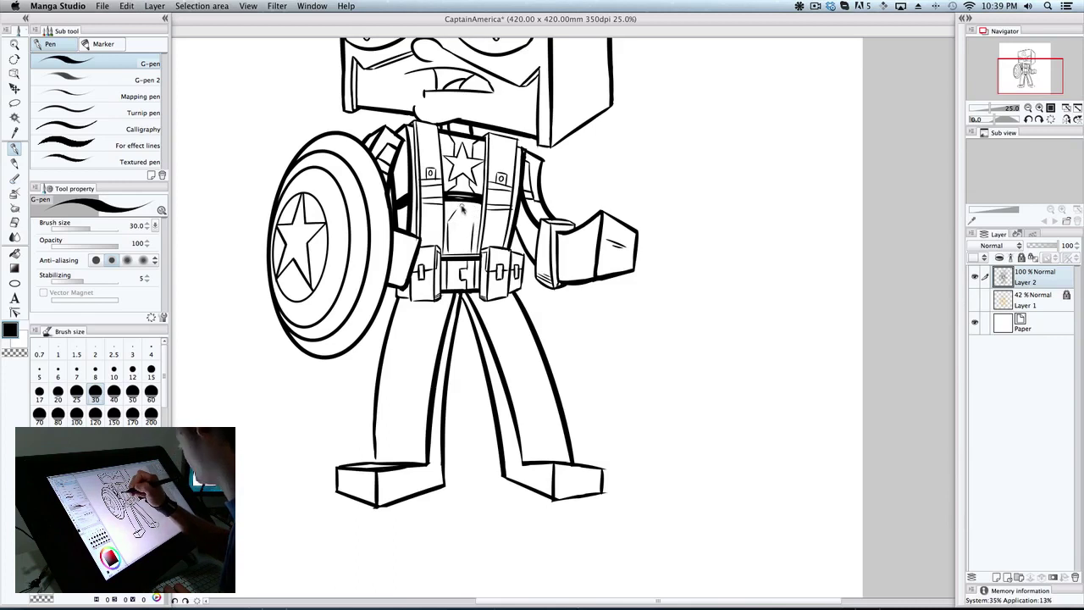
Ink the slanted tip and centre line of the arrow-shaped panel on the abdomen
drag(449, 220, 464, 206)
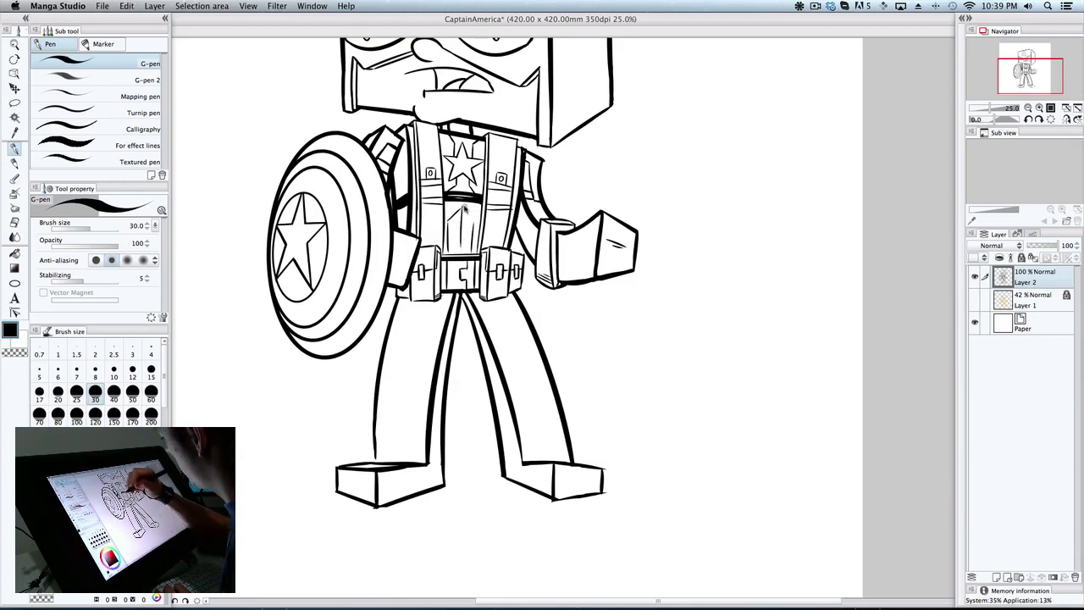
key(super+z)
drag(462, 213, 459, 252)
key(super+z)
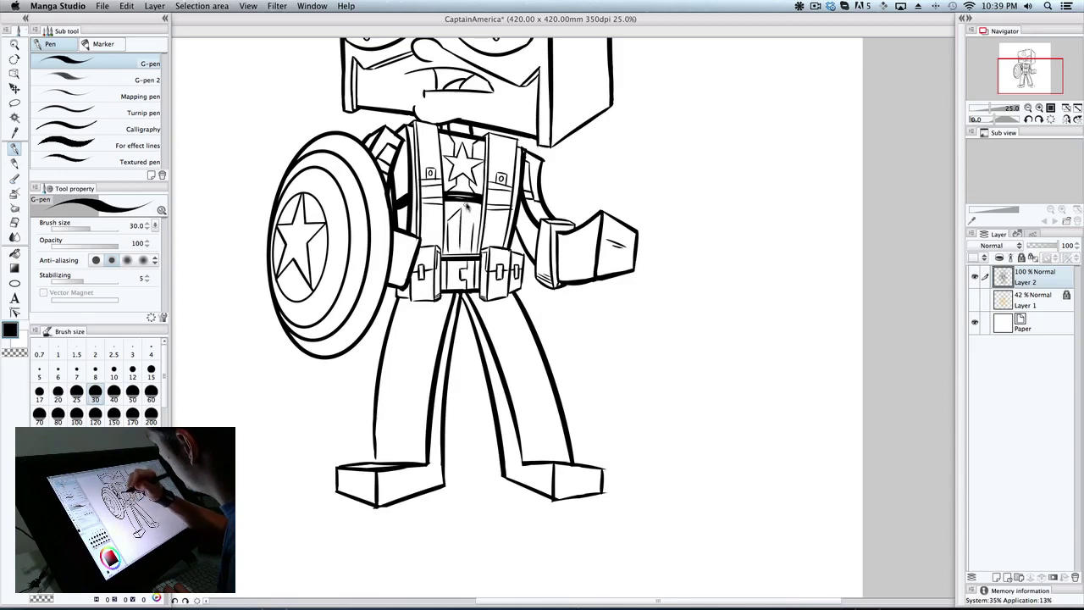
drag(464, 208, 474, 229)
Add a new layer above Layer 2
drag(575, 321, 581, 298)
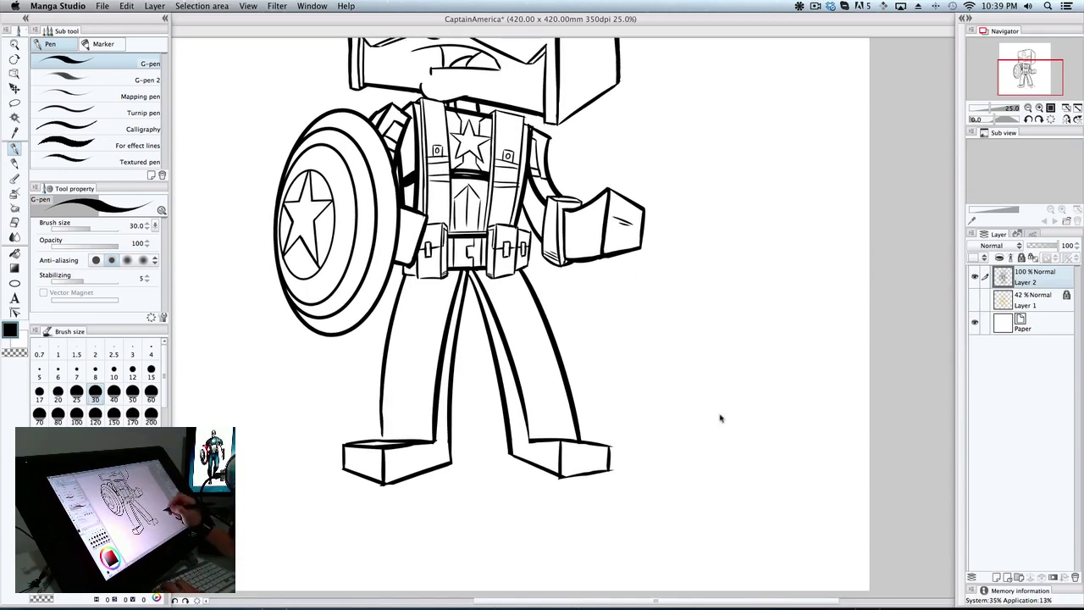
scroll(709, 422, left, 3)
click(997, 577)
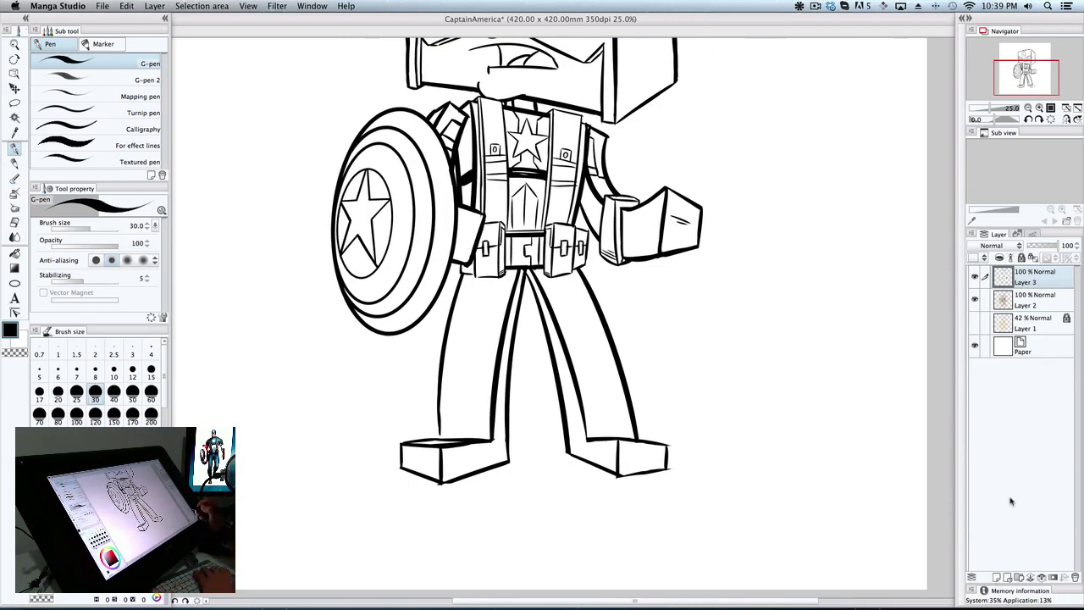
Ink the upper edge and short side edges of a boot cuff across the shield-side leg
scroll(784, 458, left, 2)
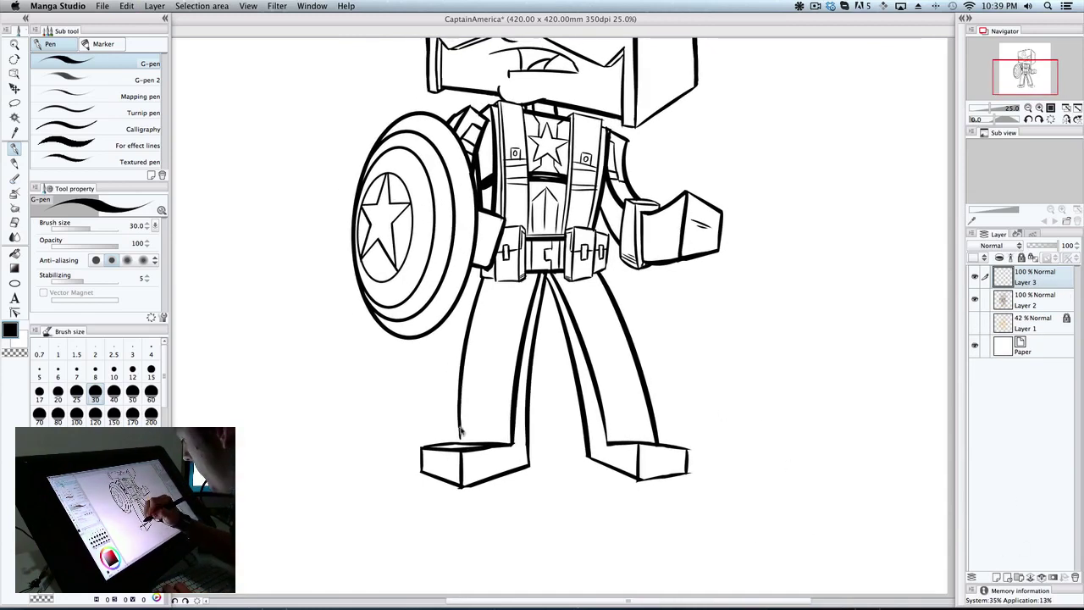
mouse_move(451, 362)
mouse_down()
mouse_move(453, 396)
mouse_move(533, 365)
mouse_move(523, 394)
mouse_up()
key(super+z)
key(super+z)
drag(452, 395, 522, 392)
key(super+z)
key(super+z)
key(super+z)
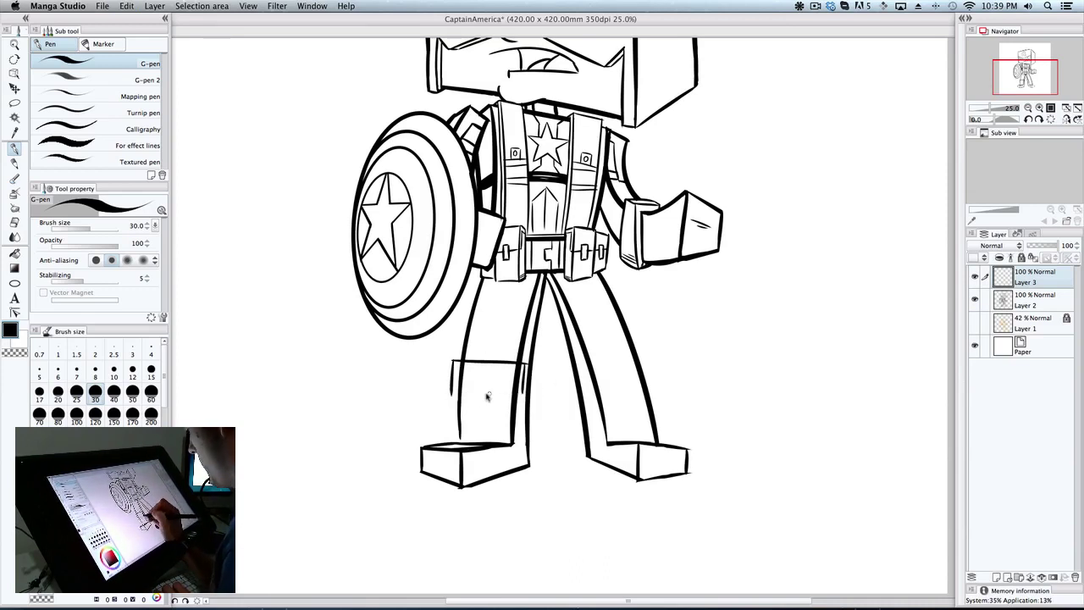
Close the shield-side boot cuff with a straight lower edge across the leg, redrawing the stroke until it is clean
key(super+z)
drag(452, 396, 522, 394)
key(super+z)
key(super+z)
drag(452, 395, 523, 395)
key(super+z)
drag(452, 395, 522, 394)
key(super+z)
drag(450, 393, 523, 394)
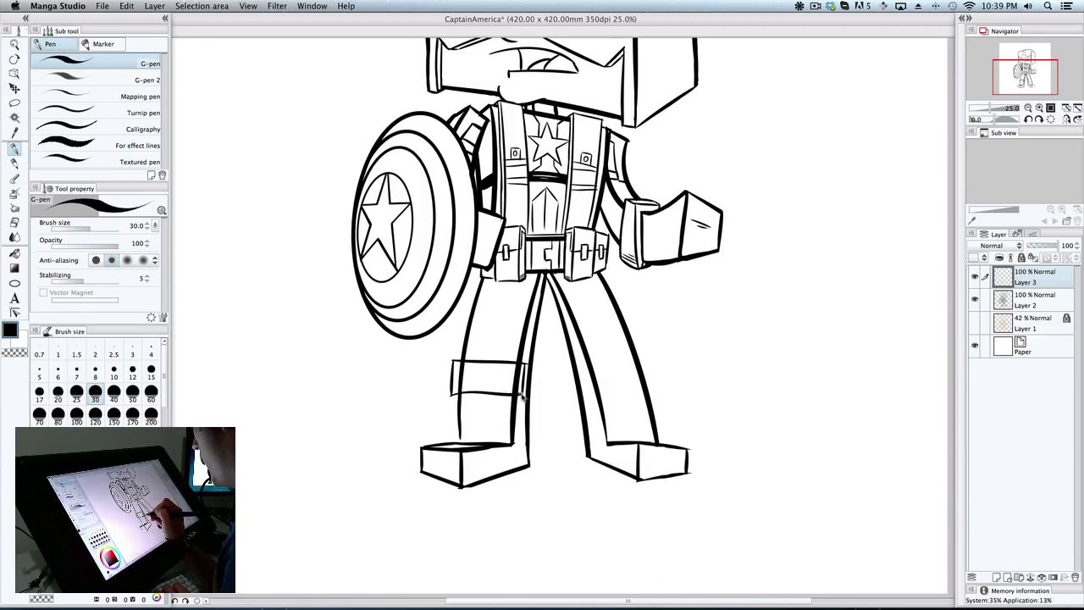
Ink the narrow side face of the shield-side boot cuff to give it a boxy depth
key(super+z)
drag(525, 364, 539, 370)
key(super+z)
key(super+z)
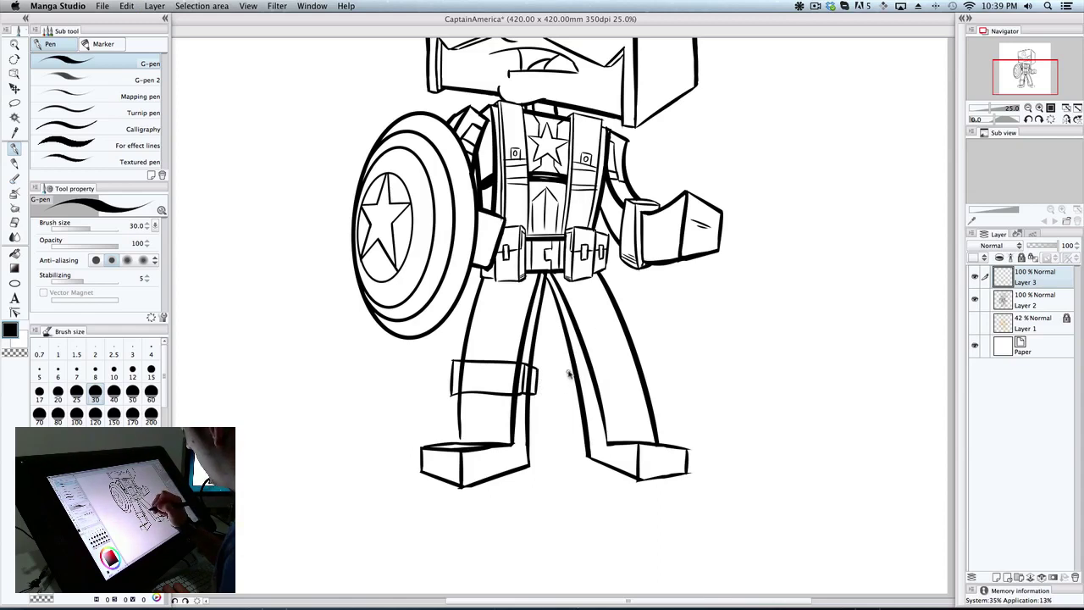
Ink the upper and lower edges of a matching boot cuff across the other leg
key(super+z)
mouse_move(567, 370)
mouse_down()
mouse_move(571, 395)
mouse_move(649, 365)
mouse_move(615, 362)
mouse_move(650, 363)
mouse_up()
key(super+z)
key(super+z)
key(super+z)
drag(589, 391, 655, 388)
key(super+z)
drag(589, 391, 652, 384)
key(super+z)
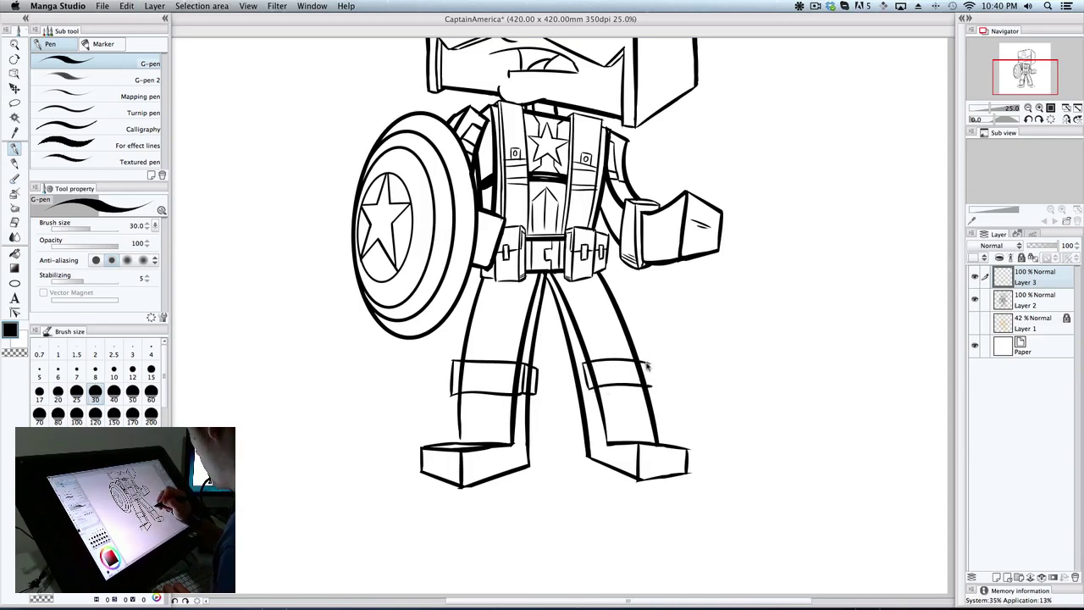
Ink the end edges and inner side face of the second boot cuff
key(super+z)
mouse_move(584, 363)
mouse_down()
mouse_move(574, 394)
mouse_move(588, 392)
mouse_up()
key(super+z)
key(super+z)
key(super+z)
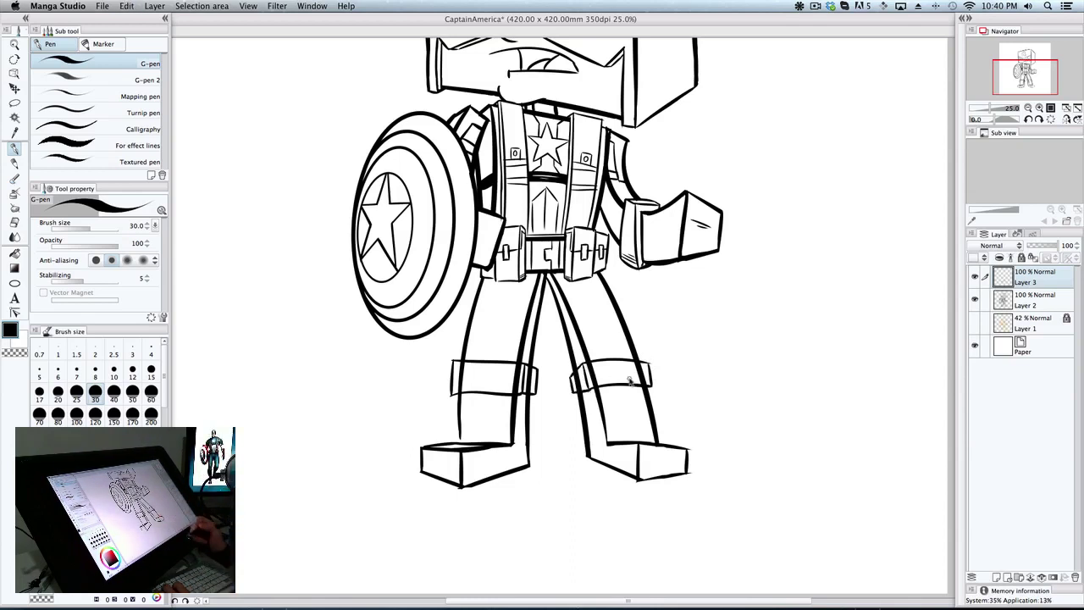
On Layer 2, erase the leg lines running through both boot cuffs with the Harder eraser at size 100
click(1024, 304)
key(e)
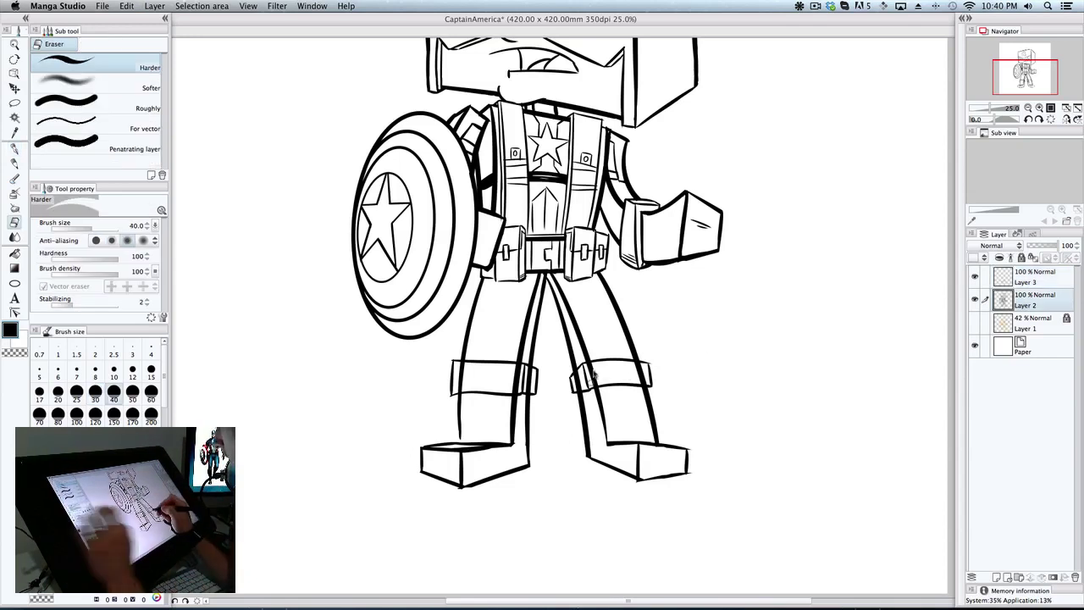
mouse_move(581, 374)
mouse_down()
mouse_move(588, 386)
mouse_move(592, 370)
mouse_move(587, 380)
mouse_up()
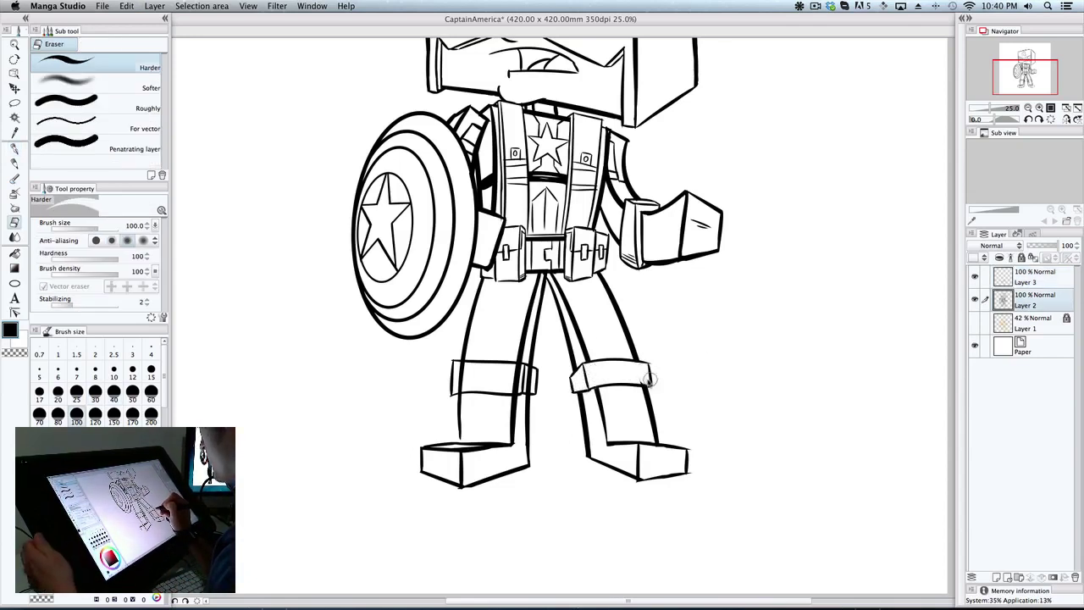
mouse_move(467, 370)
mouse_down()
mouse_move(457, 387)
mouse_move(471, 377)
mouse_move(462, 368)
mouse_up()
mouse_move(518, 374)
mouse_down()
mouse_move(519, 387)
mouse_move(532, 379)
mouse_up()
With the G-pen on Layer 2, ink short hatching lines where the legs meet below the belt
click(1032, 276)
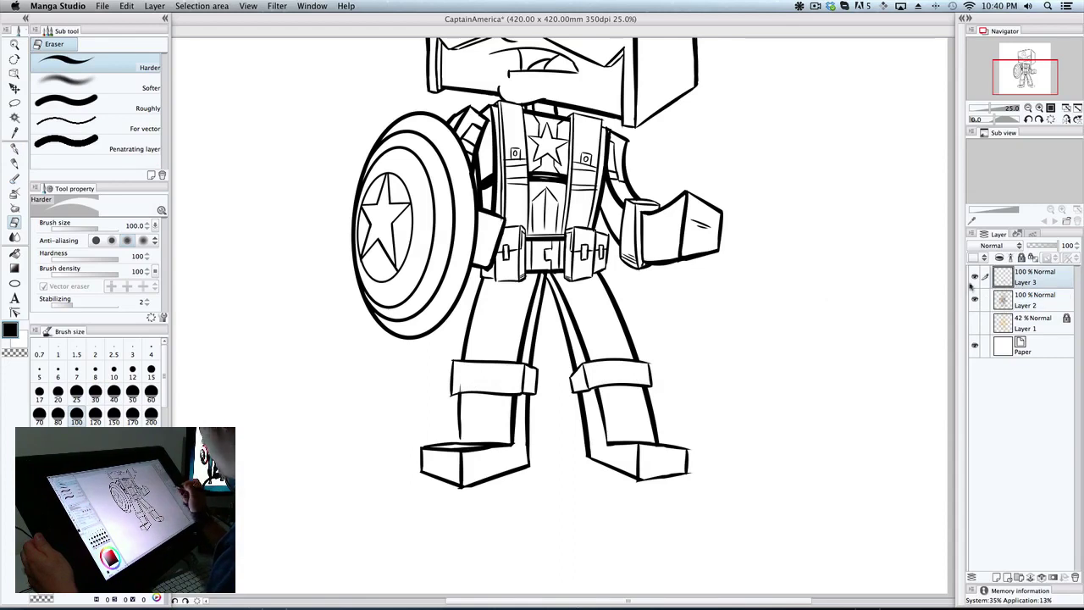
click(1046, 298)
key(p)
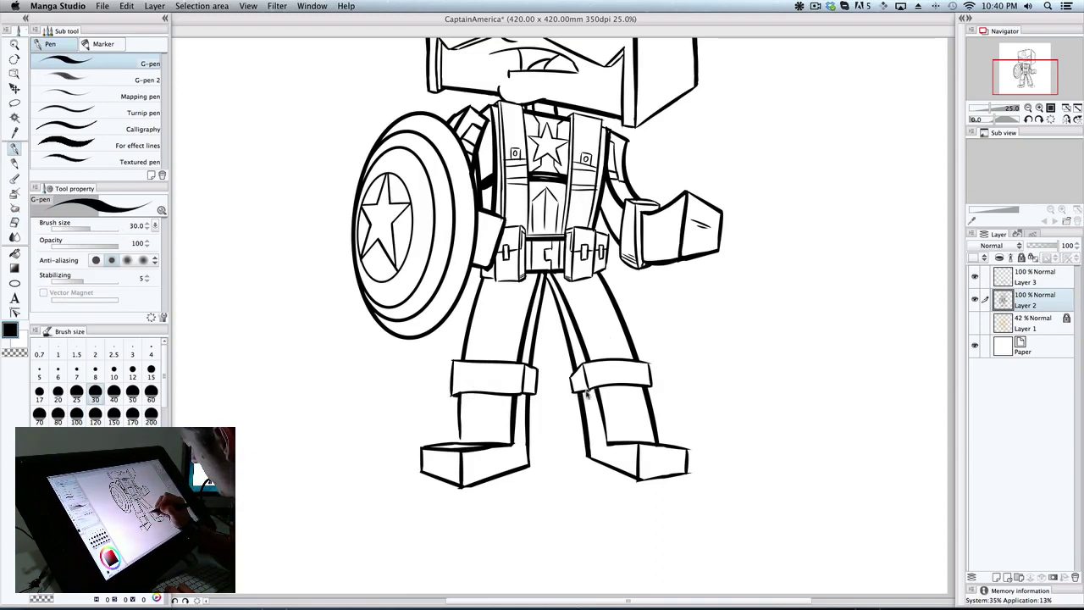
key(super+minus)
key(super+minus)
key(super+minus)
key(super+plus)
key(super+plus)
key(super+plus)
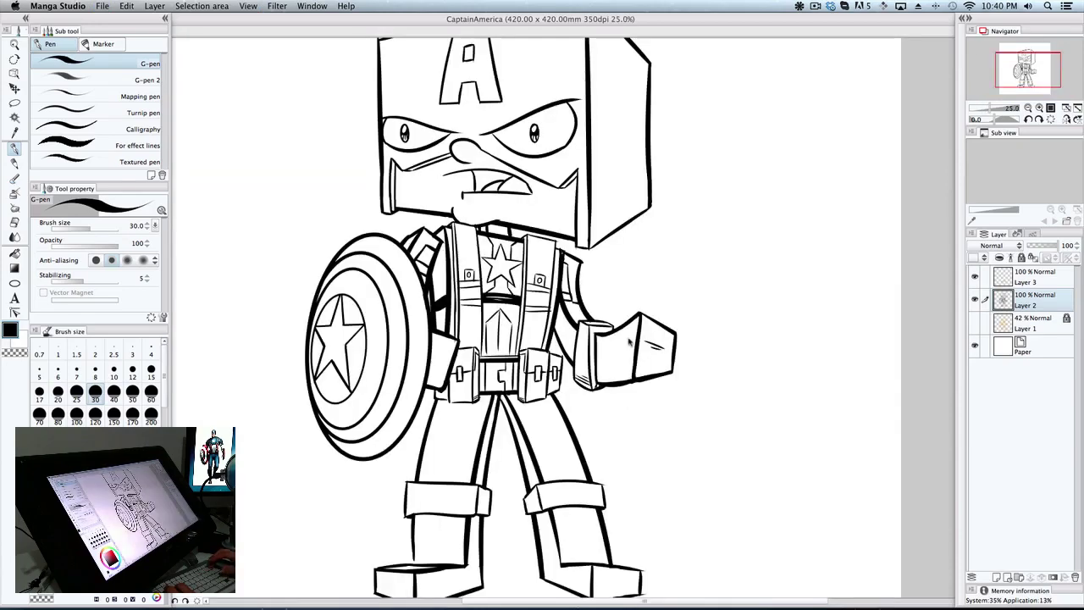
drag(766, 441, 814, 398)
drag(701, 399, 725, 362)
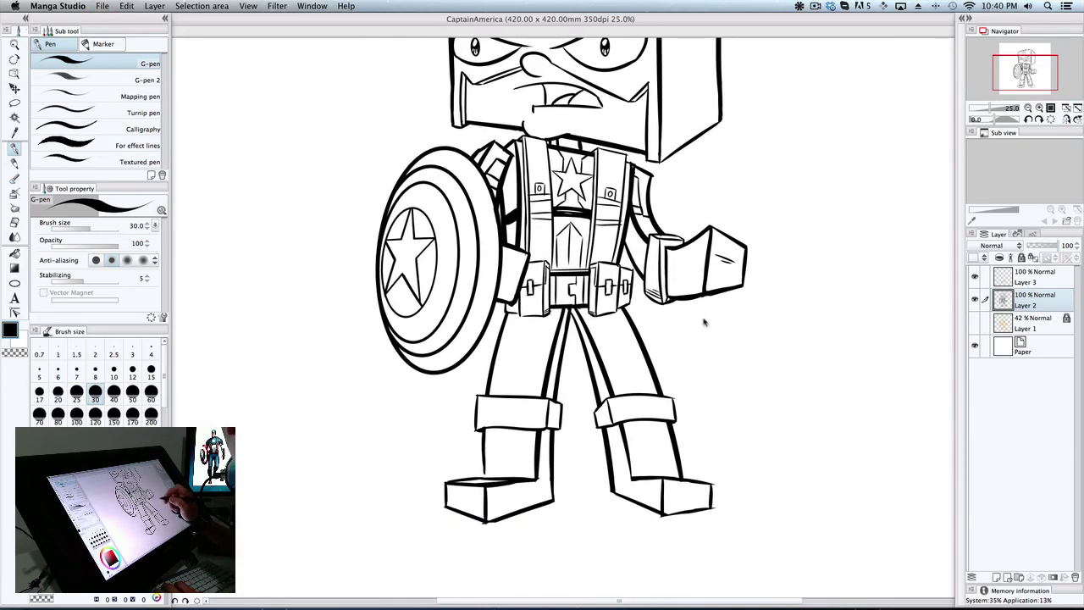
drag(569, 308, 568, 334)
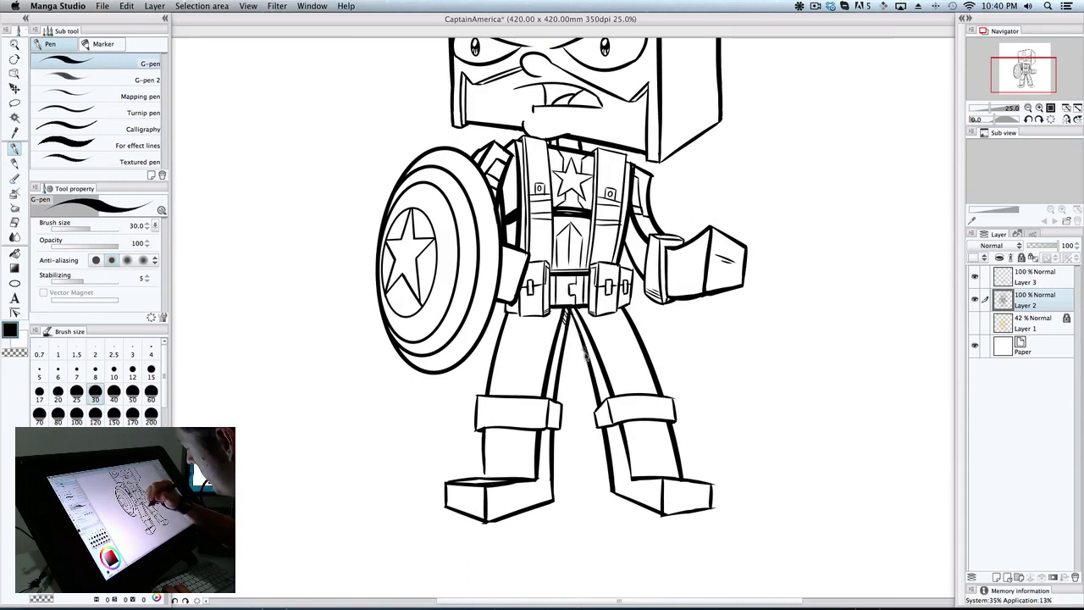
Ink a knee patch above the cuff and a thigh patch below the belt pouch on the shield-side leg
drag(596, 303, 611, 297)
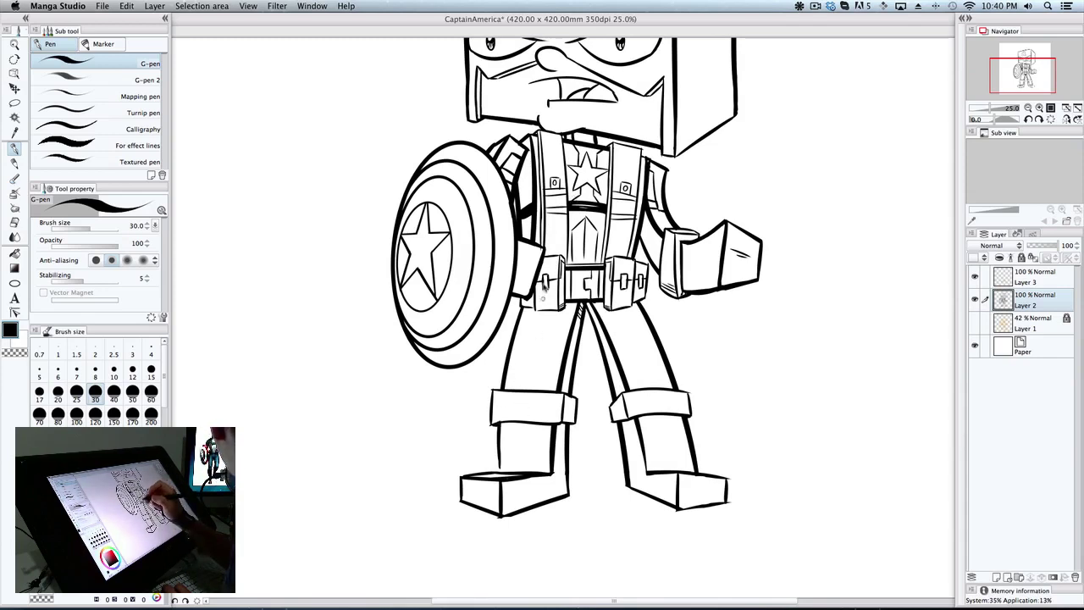
key(super+z)
mouse_move(515, 389)
mouse_down()
mouse_move(525, 365)
mouse_move(547, 372)
mouse_up()
key(super+z)
key(super+z)
key(super+z)
key(super+z)
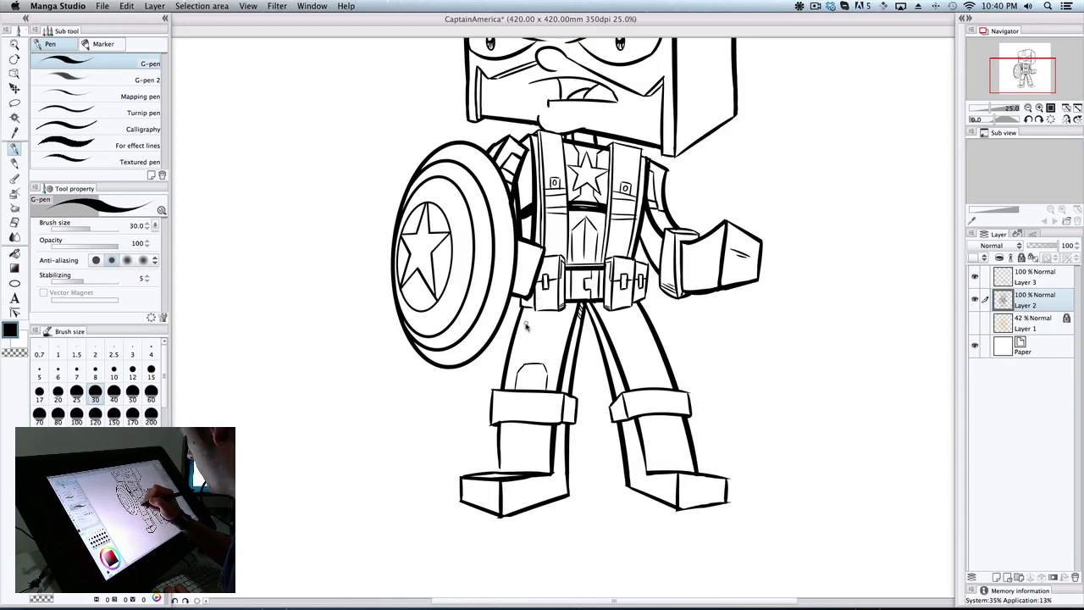
drag(532, 309, 522, 343)
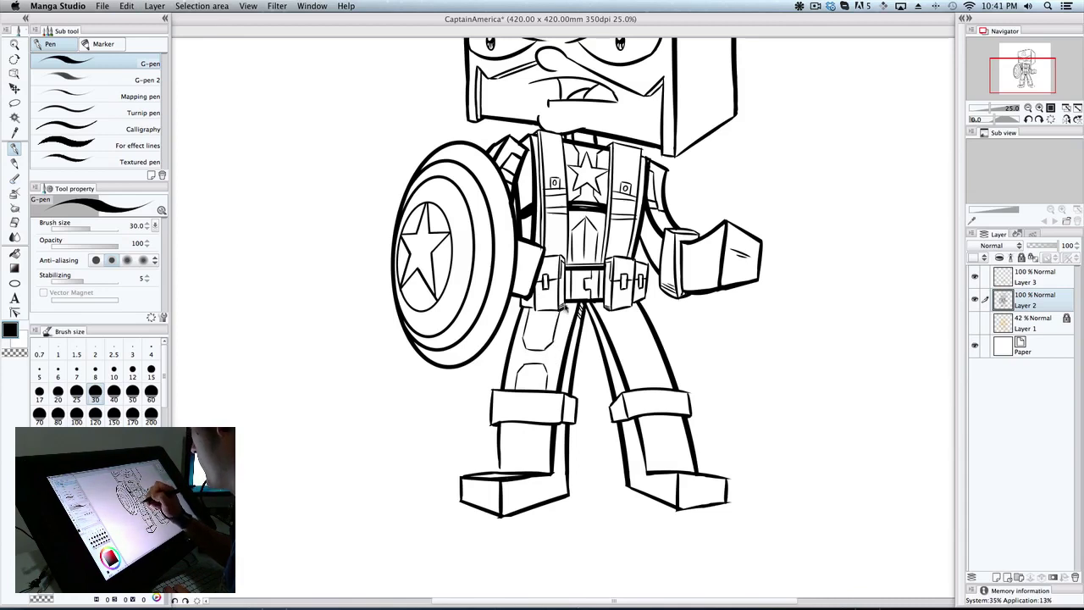
Ink matching thigh and knee patches on the other leg
drag(608, 310, 630, 346)
key(super+z)
key(super+z)
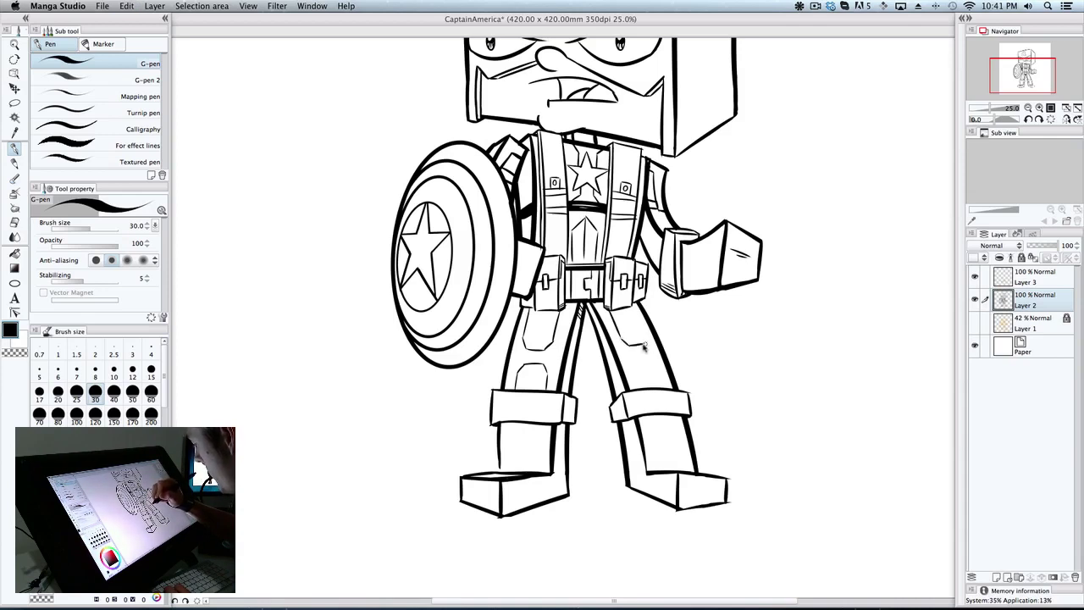
drag(631, 305, 648, 342)
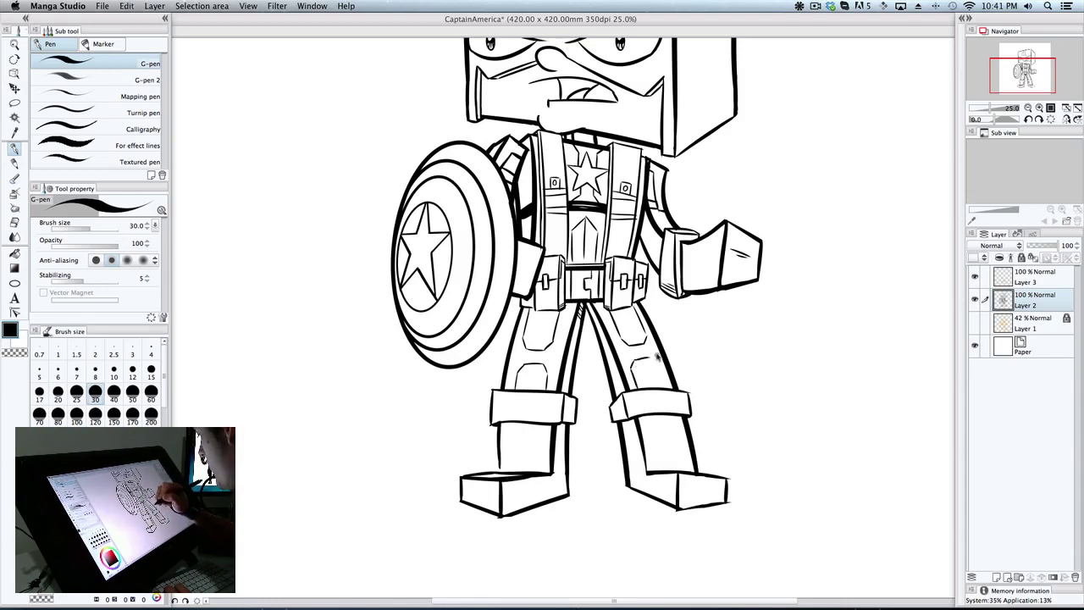
drag(635, 363, 640, 373)
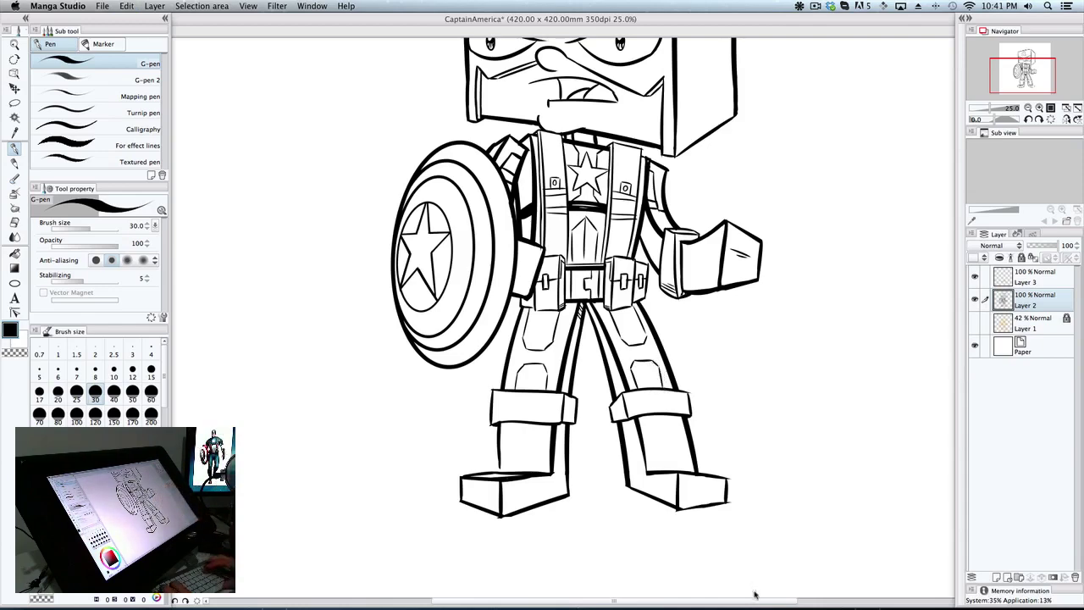
Ink a thin line along the lower edge of both boot cuffs and crease strokes on the cuff opposite the shield
key(super+minus)
key(super+minus)
key(super+plus)
key(super+plus)
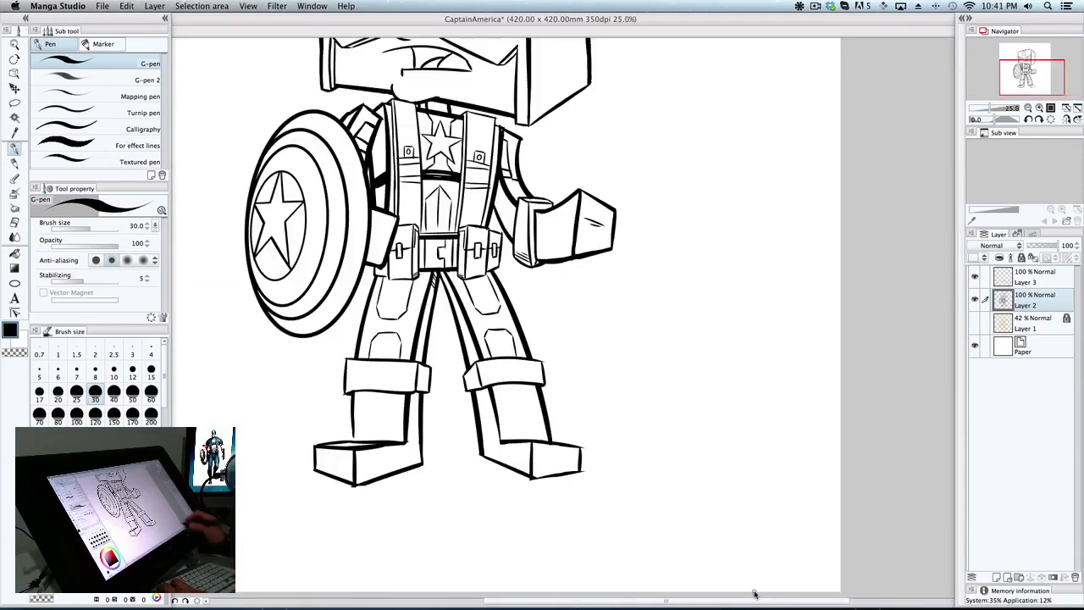
drag(645, 466, 764, 443)
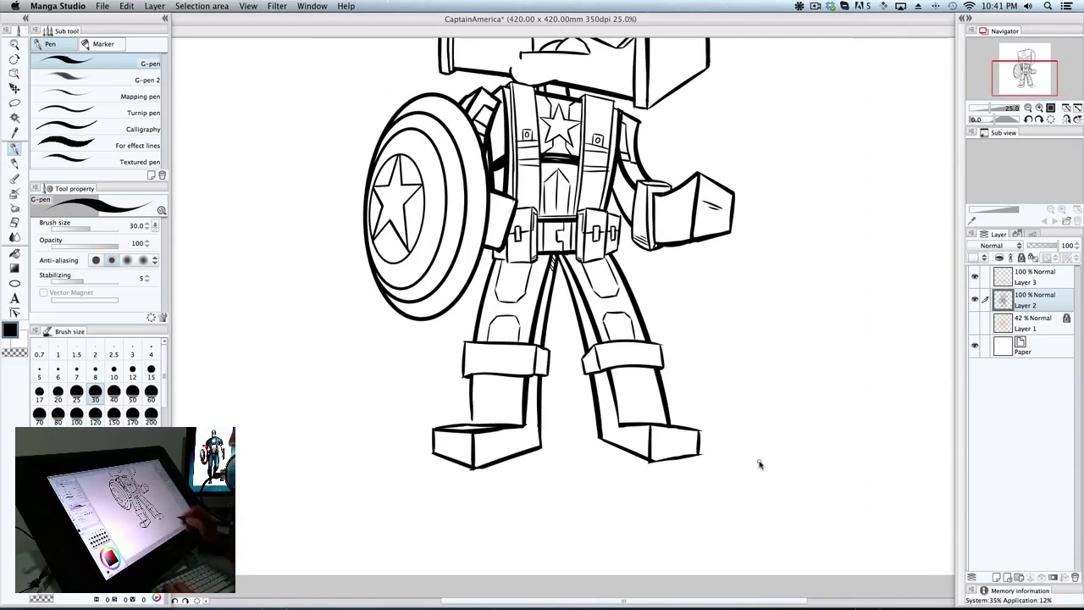
mouse_move(466, 370)
mouse_down()
mouse_move(660, 365)
mouse_move(641, 356)
mouse_up()
key(super+z)
key(super+z)
key(super+z)
key(super+z)
key(super+z)
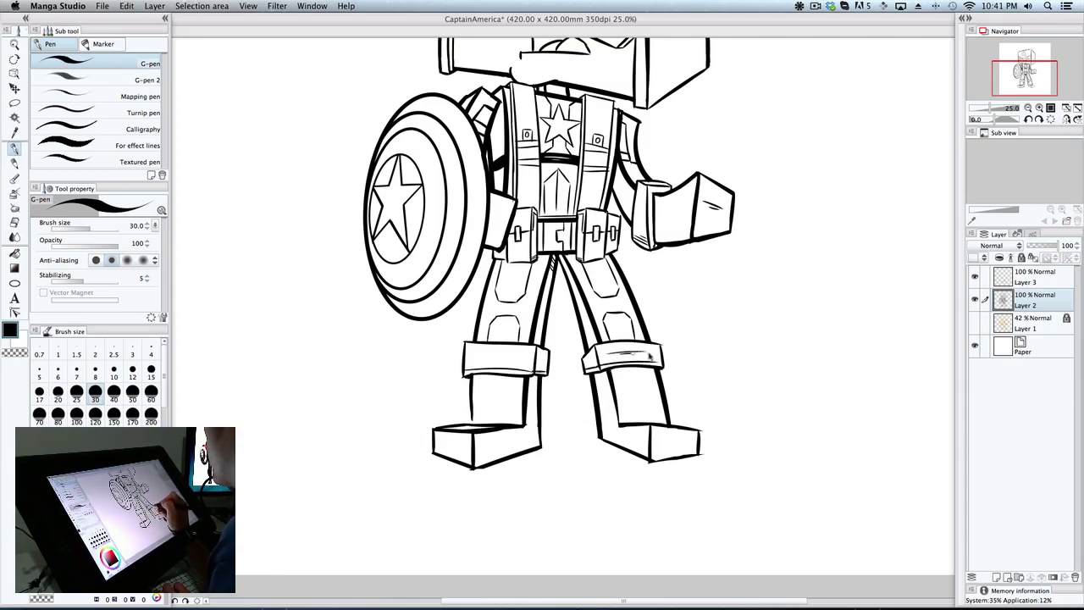
Ink short crease strokes on the front of the shield-side boot cuff
drag(475, 355, 506, 355)
key(super+z)
key(ctrl+z)
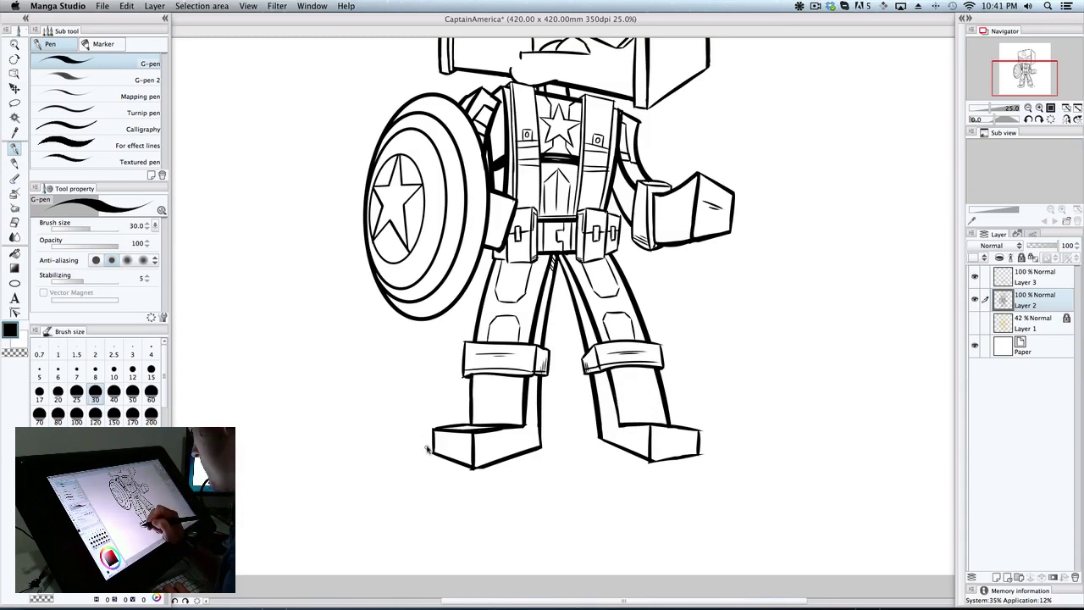
Start the sole outline with a short vertical stroke beside the toe of the shield-side boot
drag(428, 445, 429, 451)
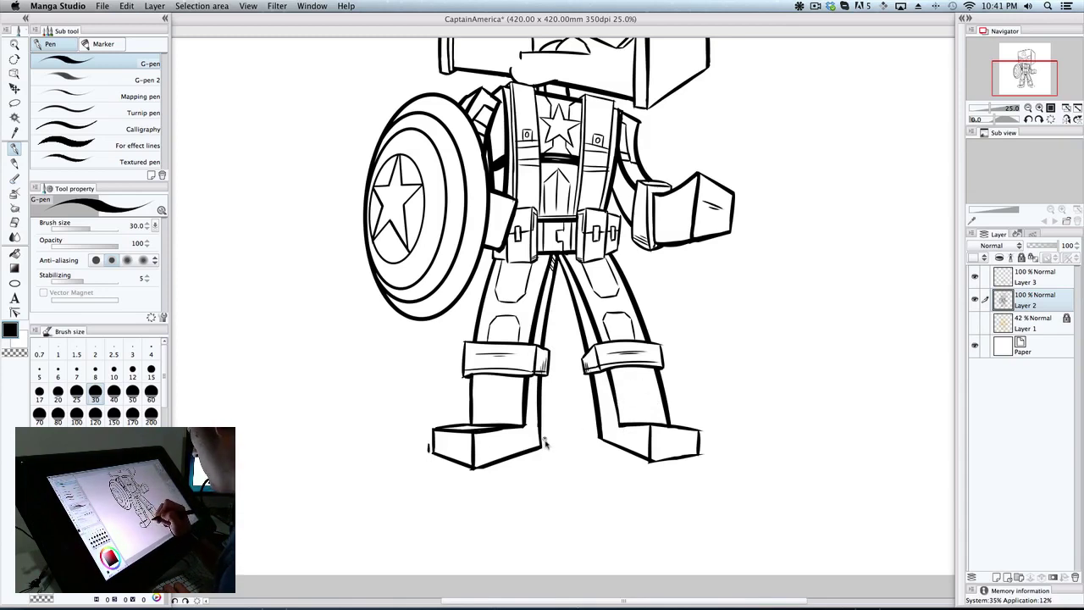